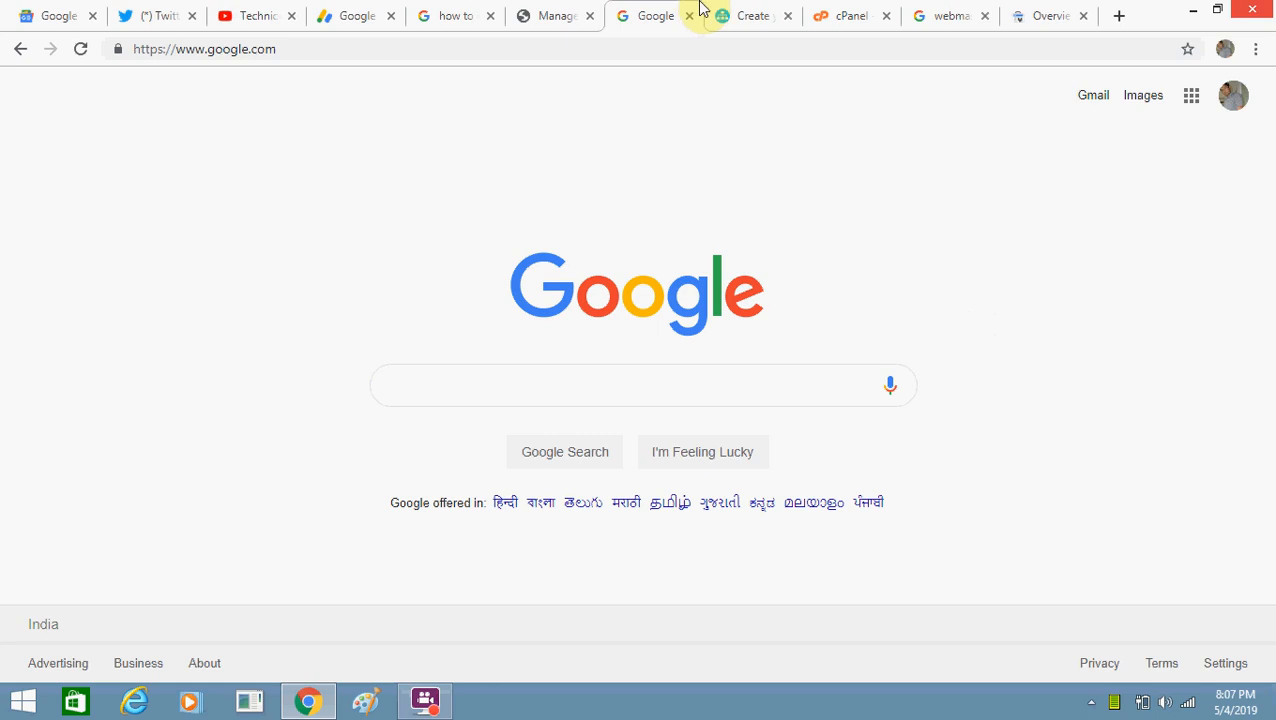
left_click(716, 15)
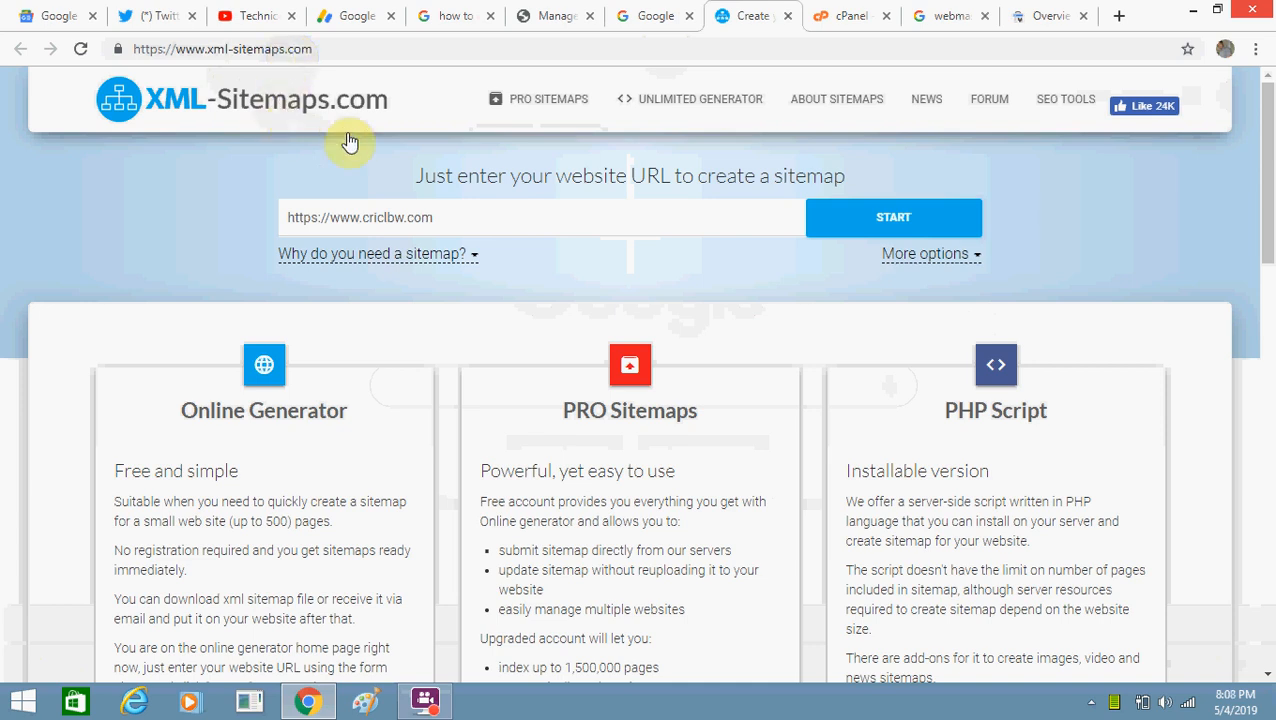
left_click(471, 215)
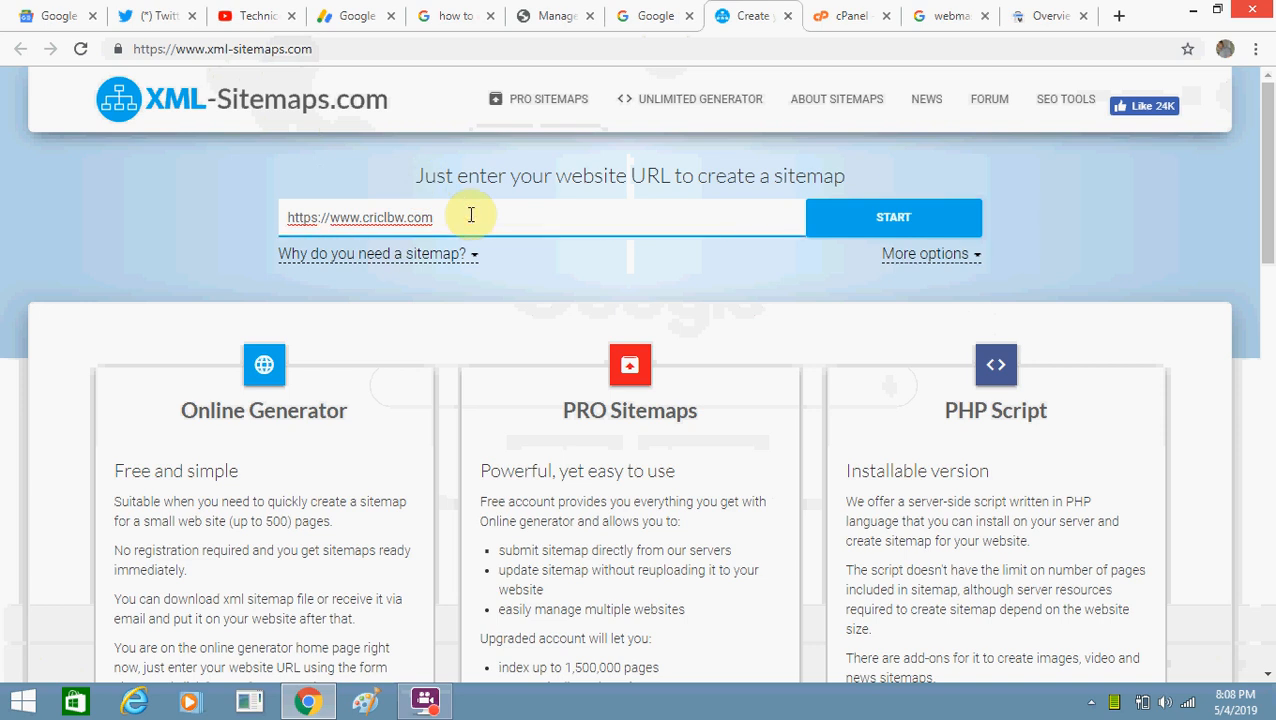
left_click(860, 232)
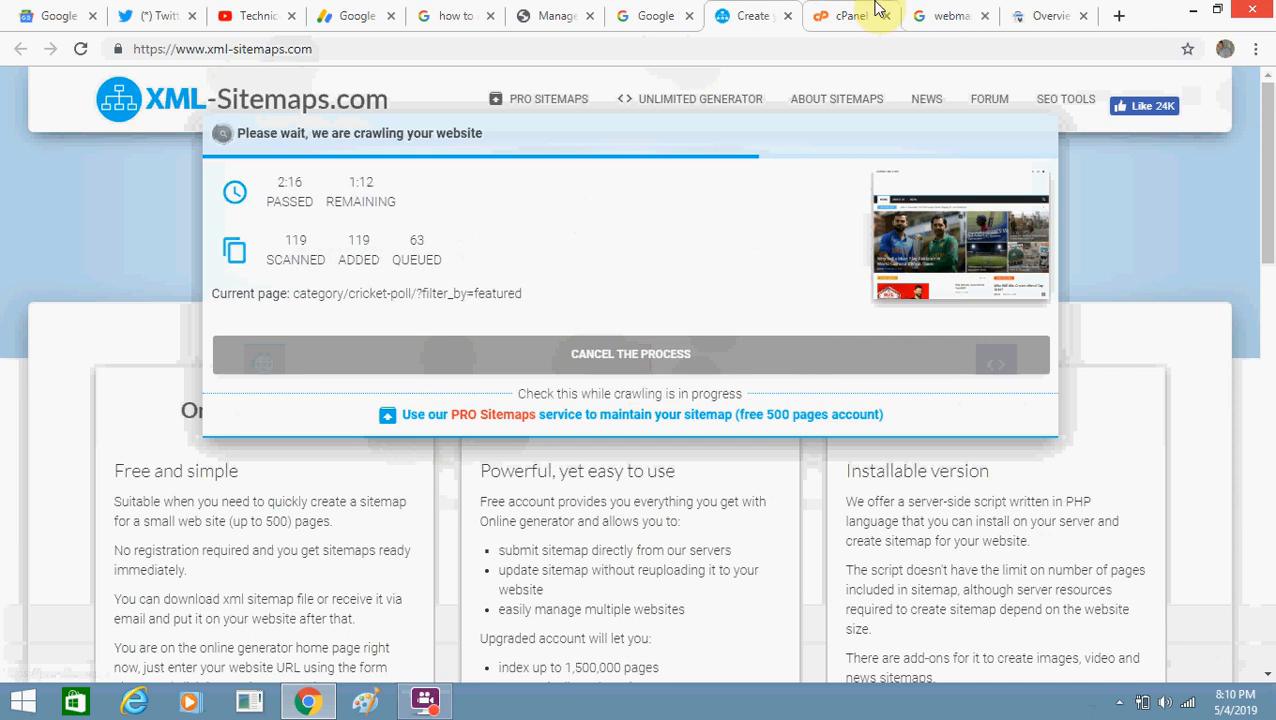
- Switch to cPanel, open the public_html folder in File Manager and locate the existing sitemap.xml file
left_click(877, 10)
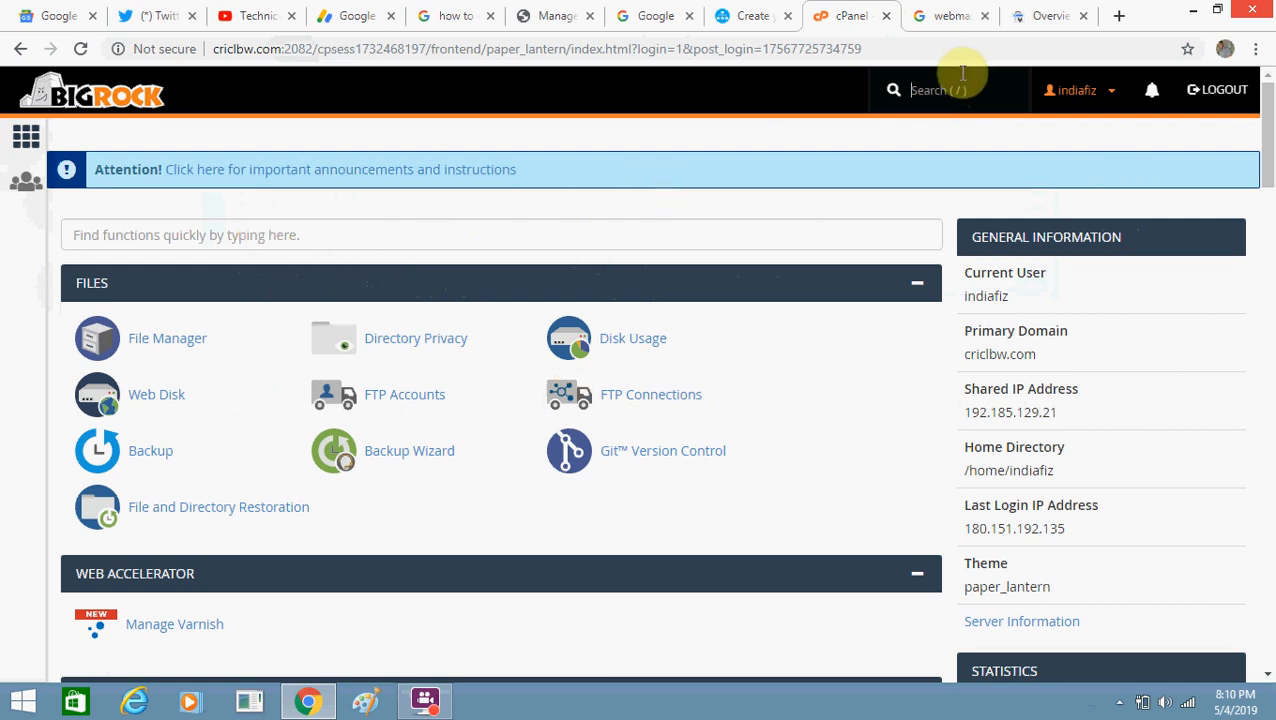
left_click(168, 345)
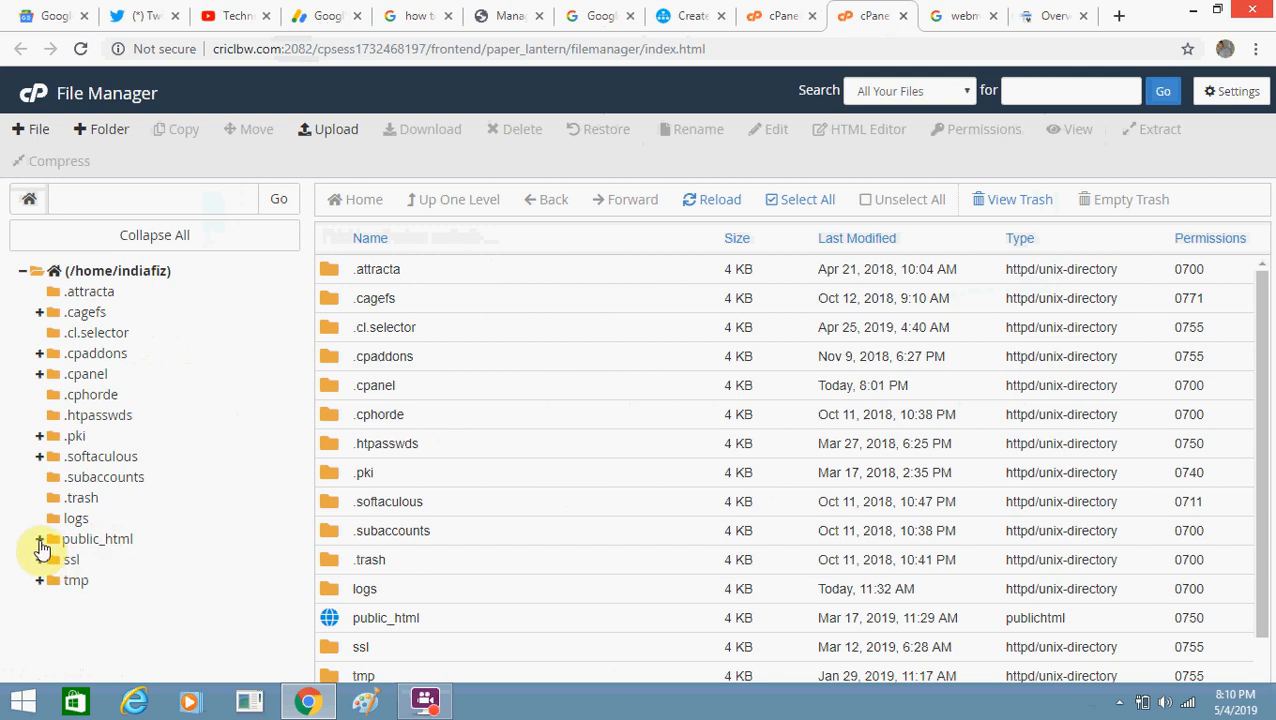
left_click(78, 538)
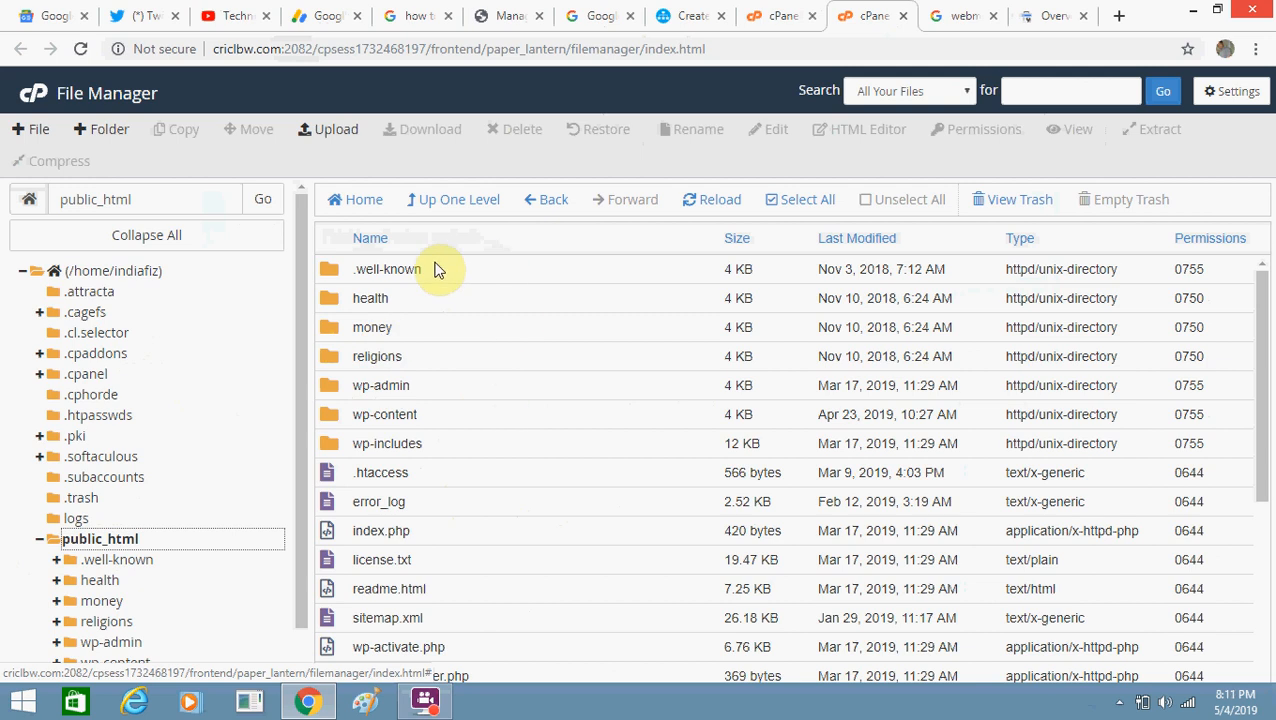
left_click(348, 620)
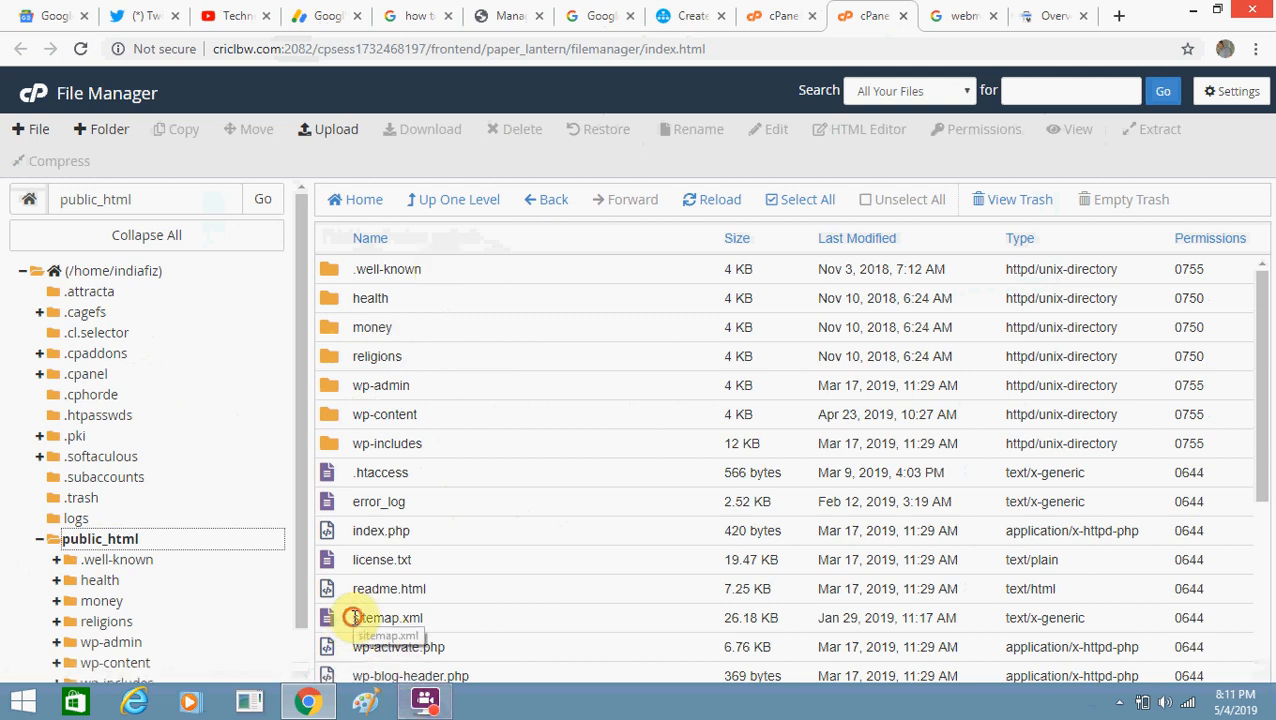
left_click(437, 625)
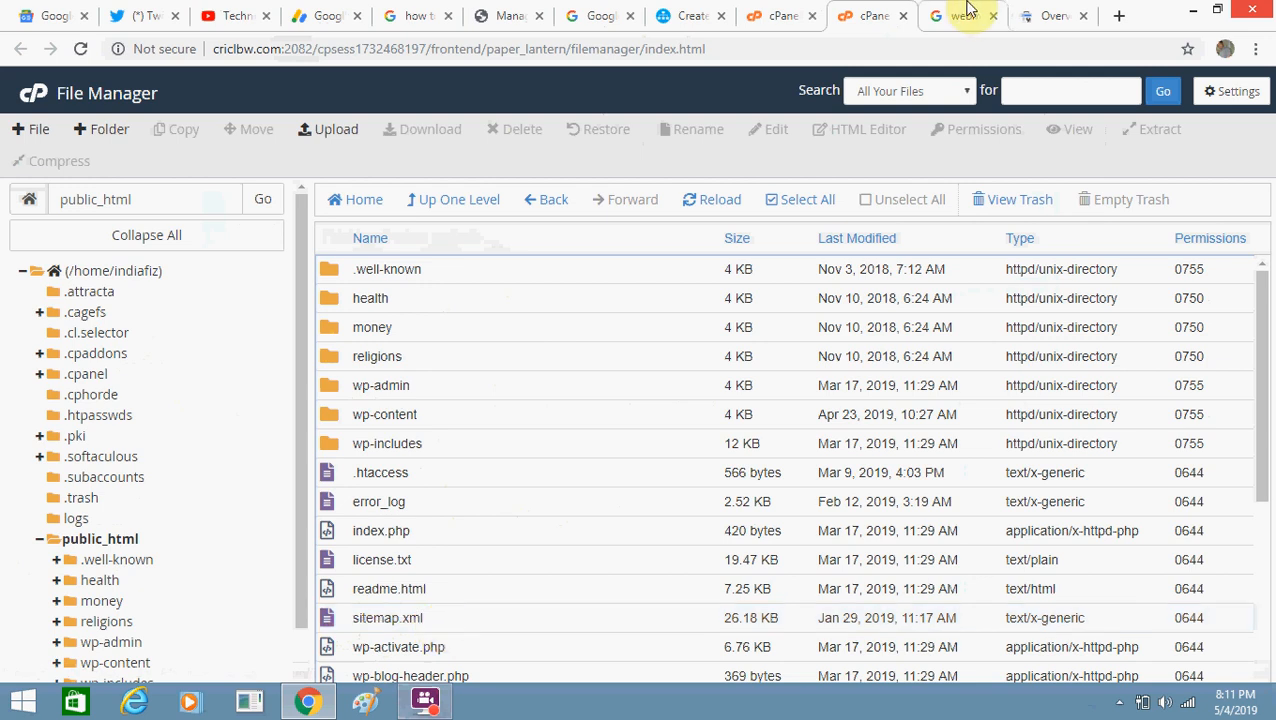
- Check the sitemap crawl's progress, and open the File Manager upload page for the public_html folder
left_click(700, 14)
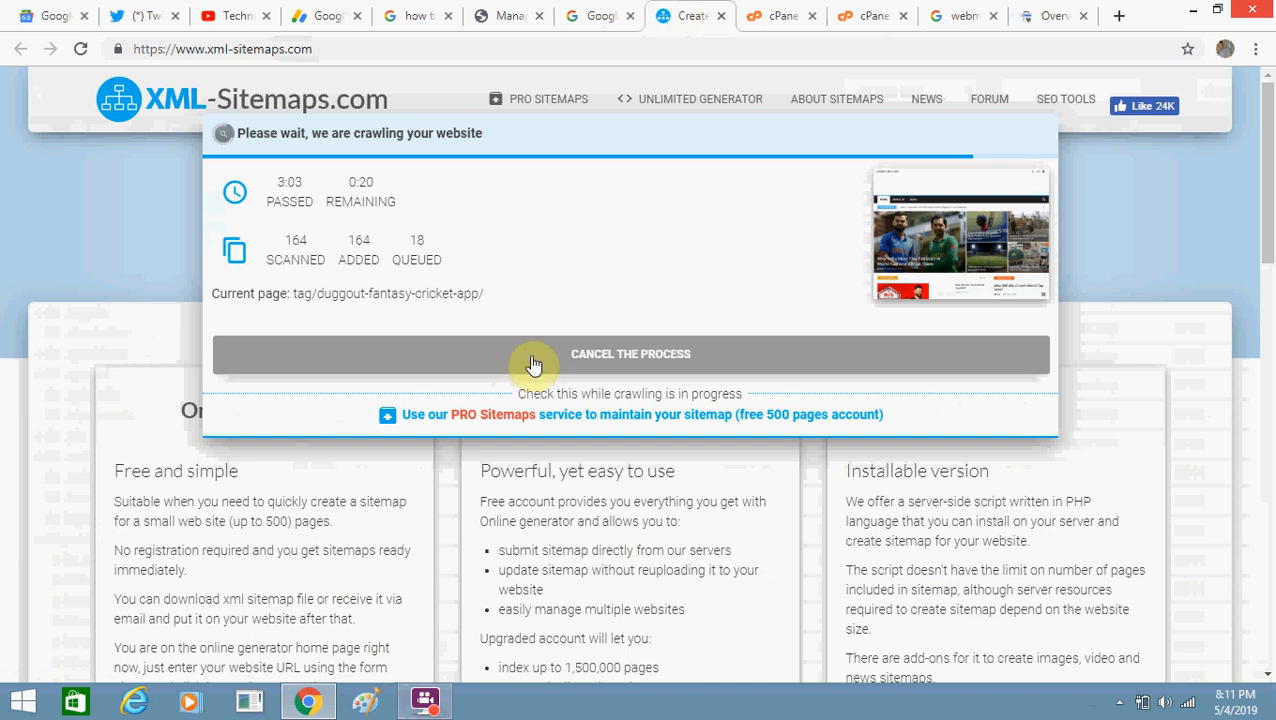
left_click(872, 12)
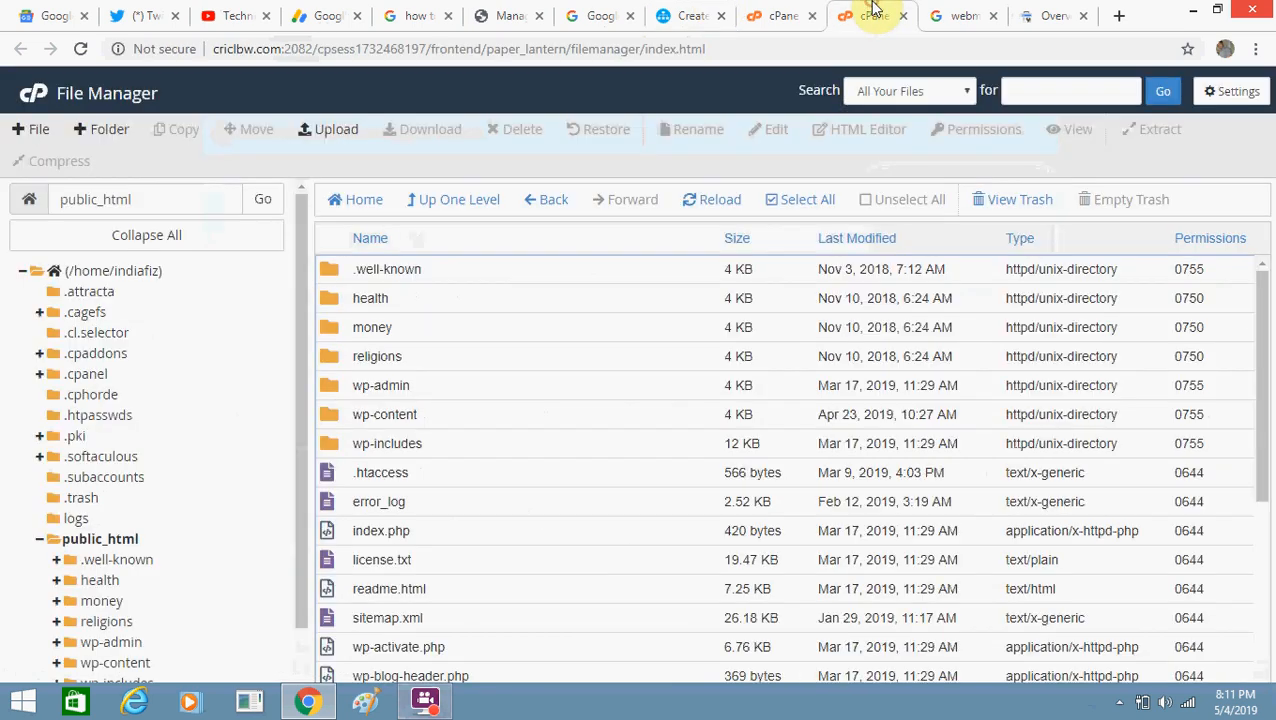
left_click(340, 138)
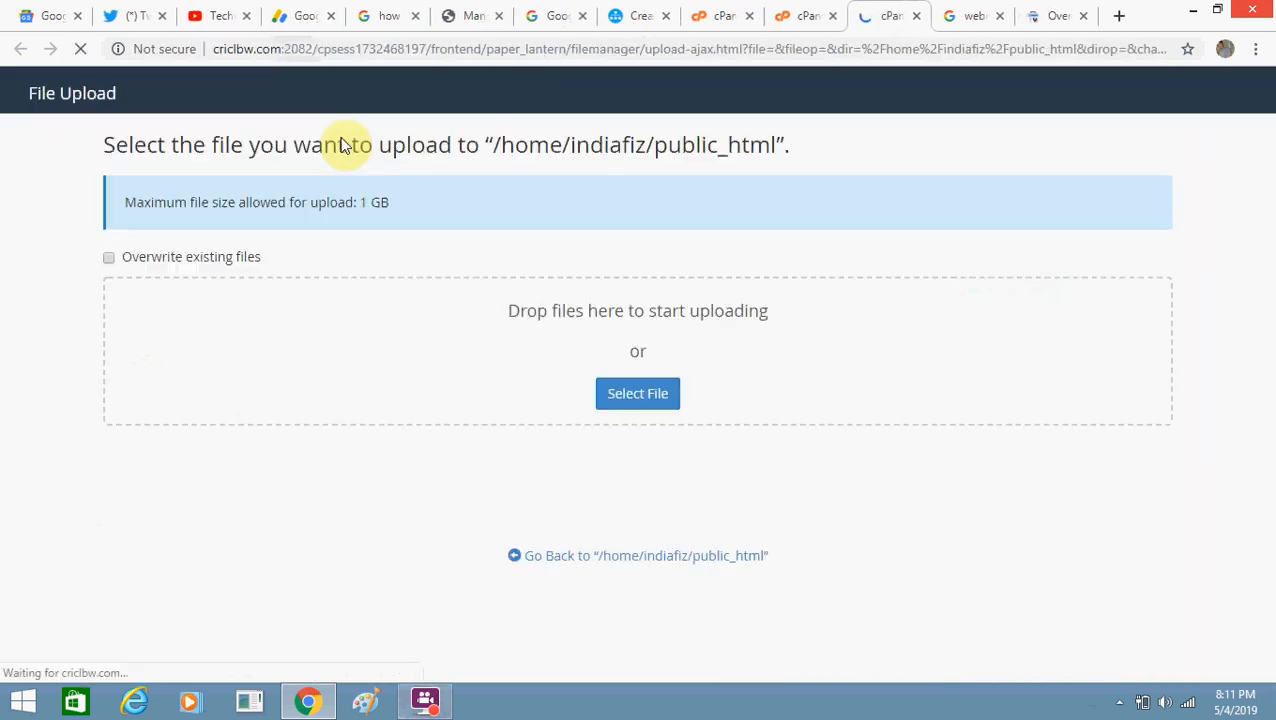
left_click(621, 405)
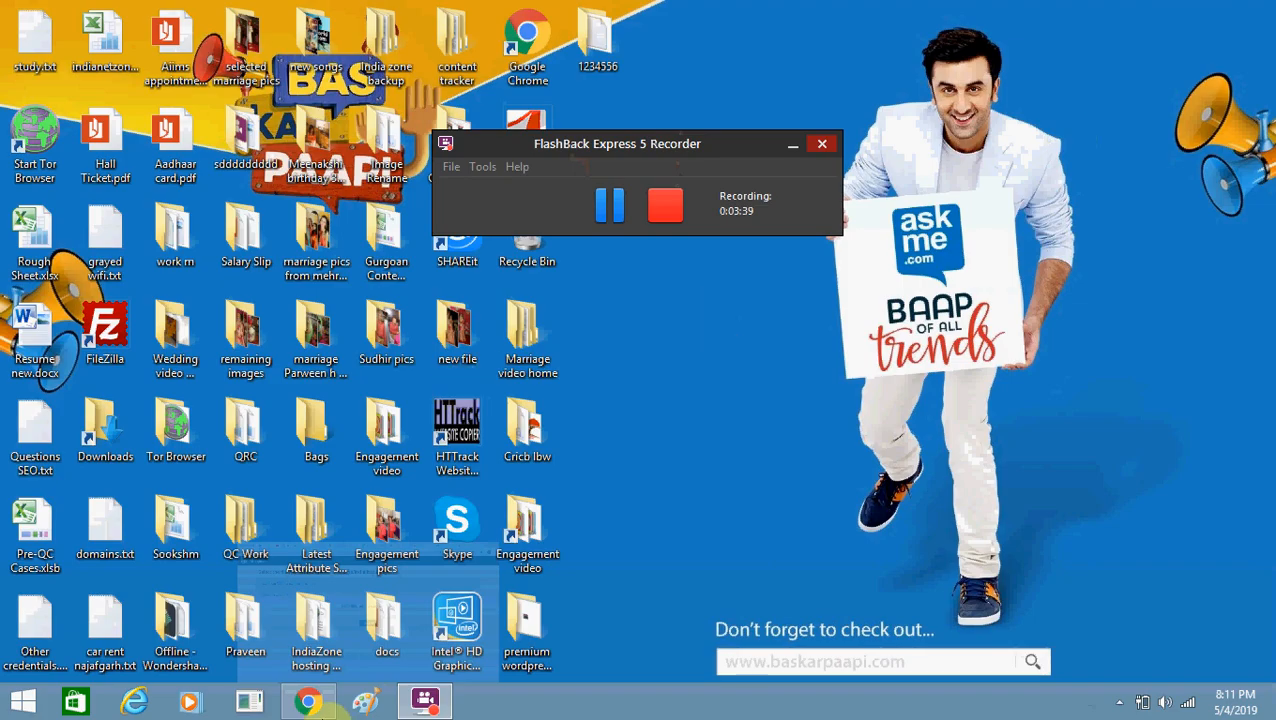
left_click(308, 702)
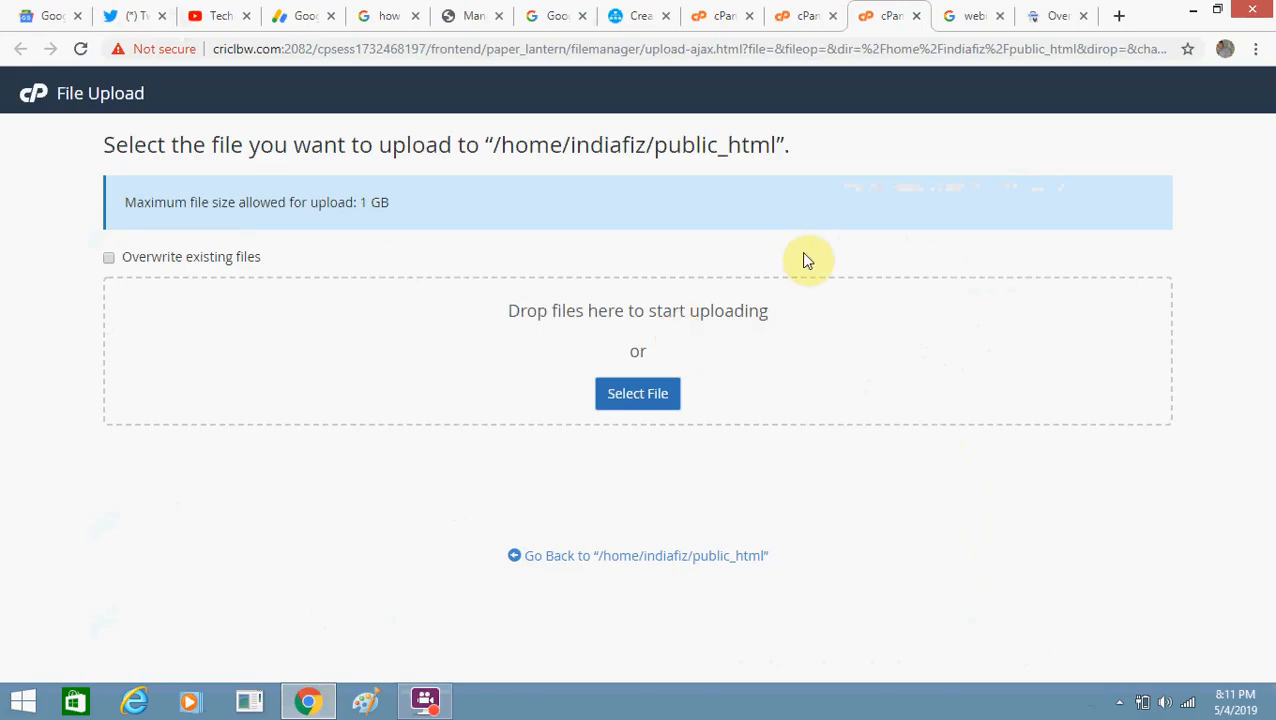
- Return to XML-Sitemaps.com, open the details of the generated sitemap and download the XML sitemap file
left_click(800, 15)
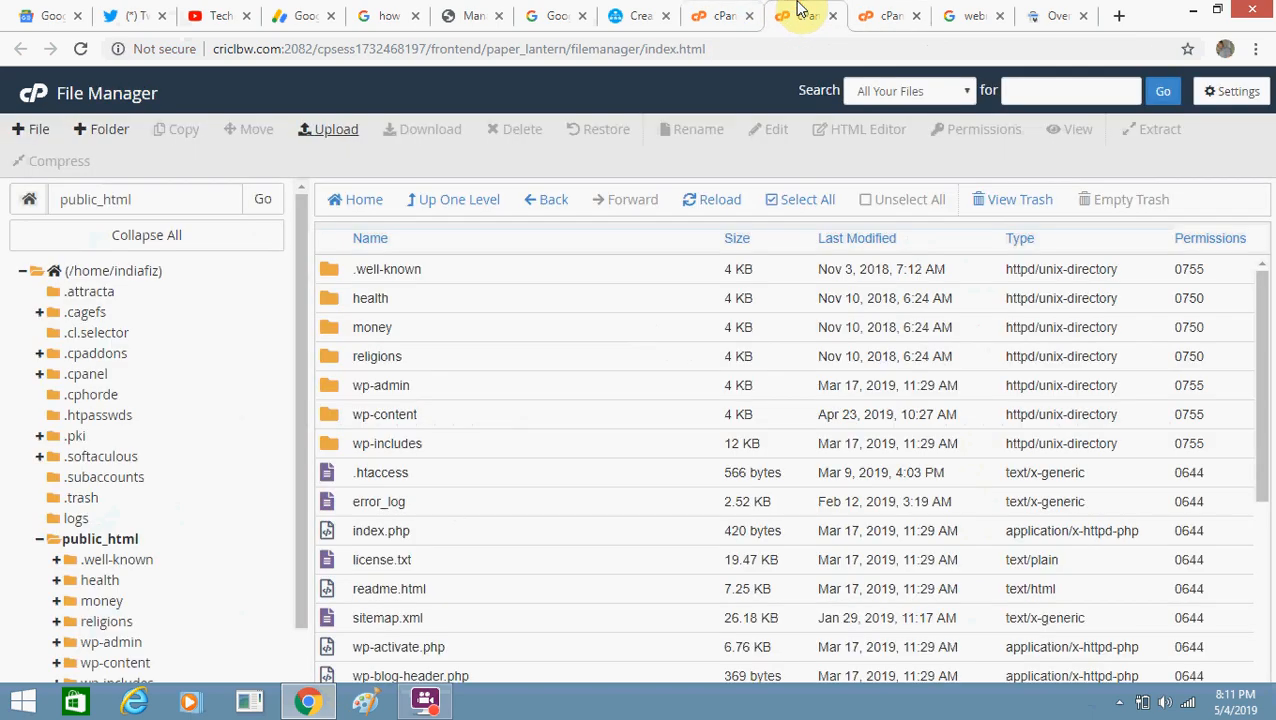
left_click(705, 10)
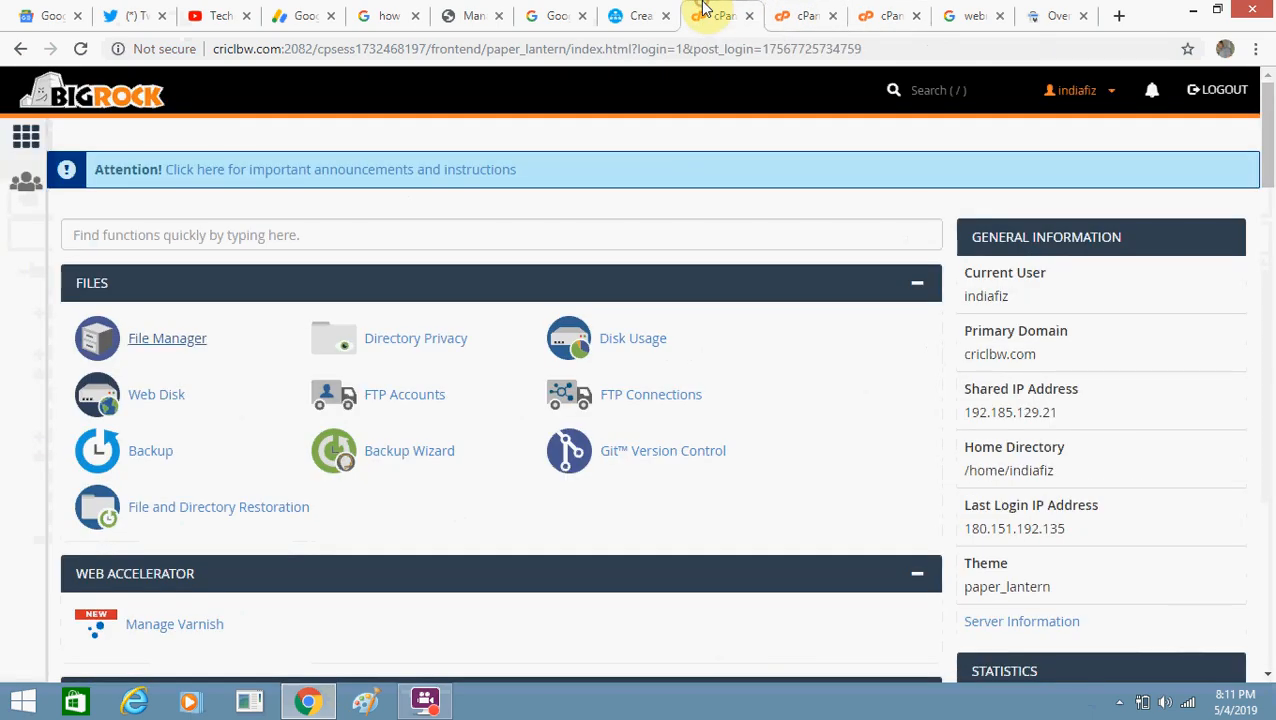
left_click(658, 12)
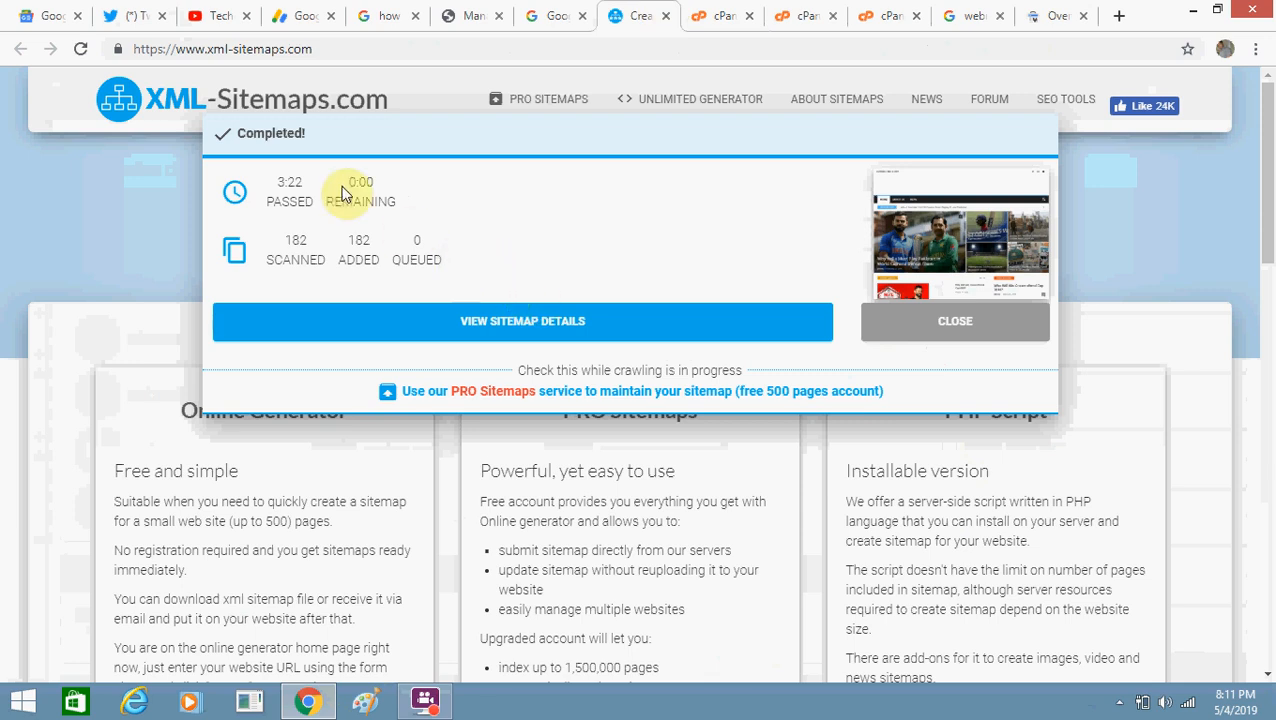
left_click_drag(240, 137, 342, 135)
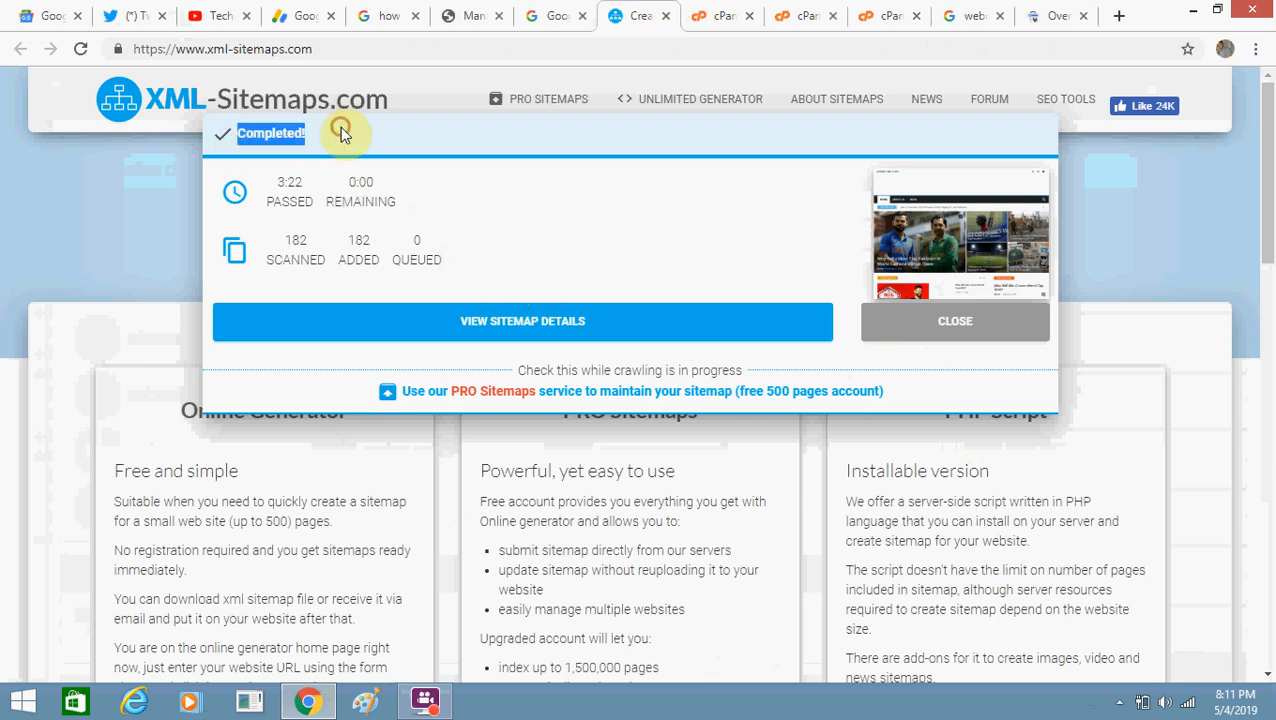
left_click(510, 327)
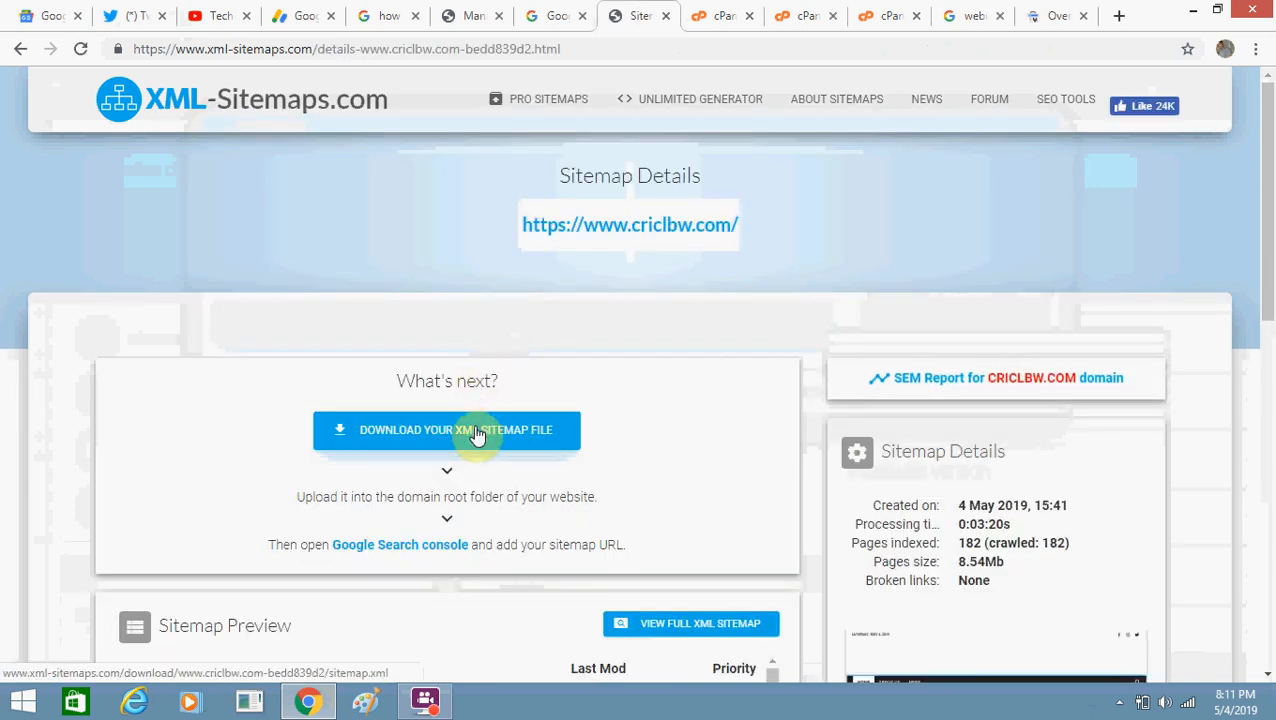
left_click(477, 433)
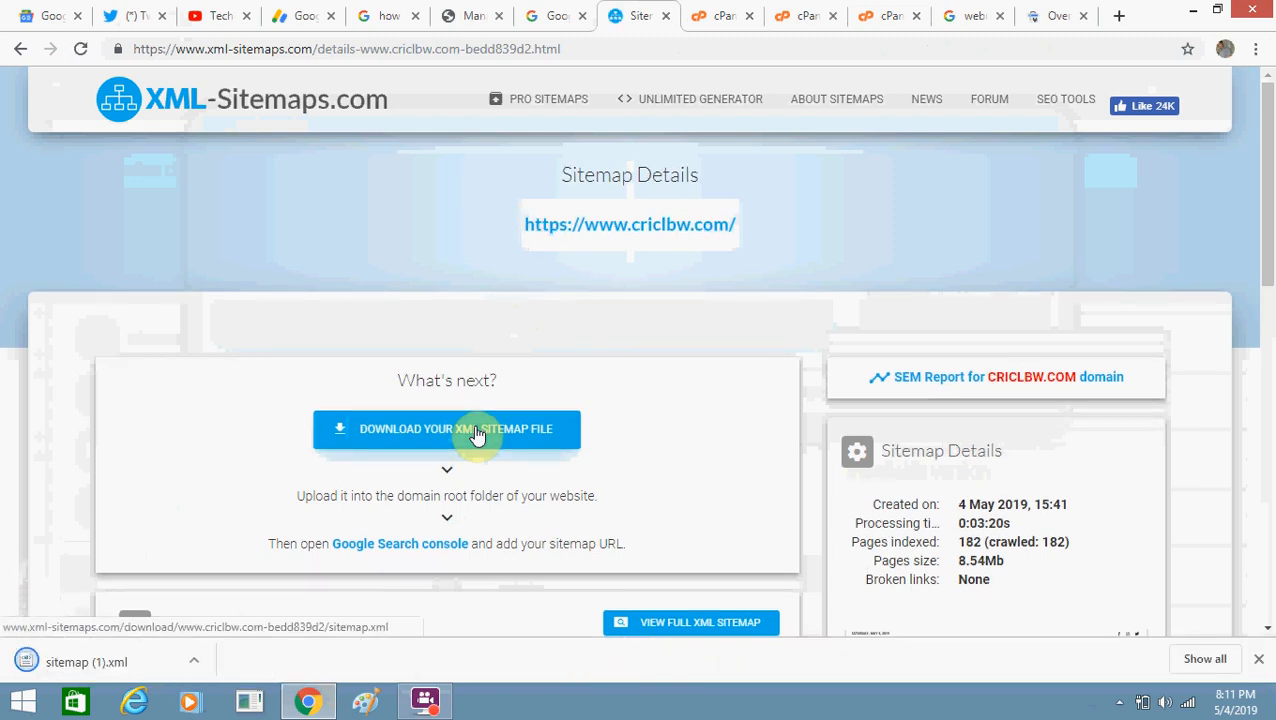
- Show the downloaded sitemap (1).xml in its Downloads folder and return to the browser
left_click(190, 662)
left_click(245, 600)
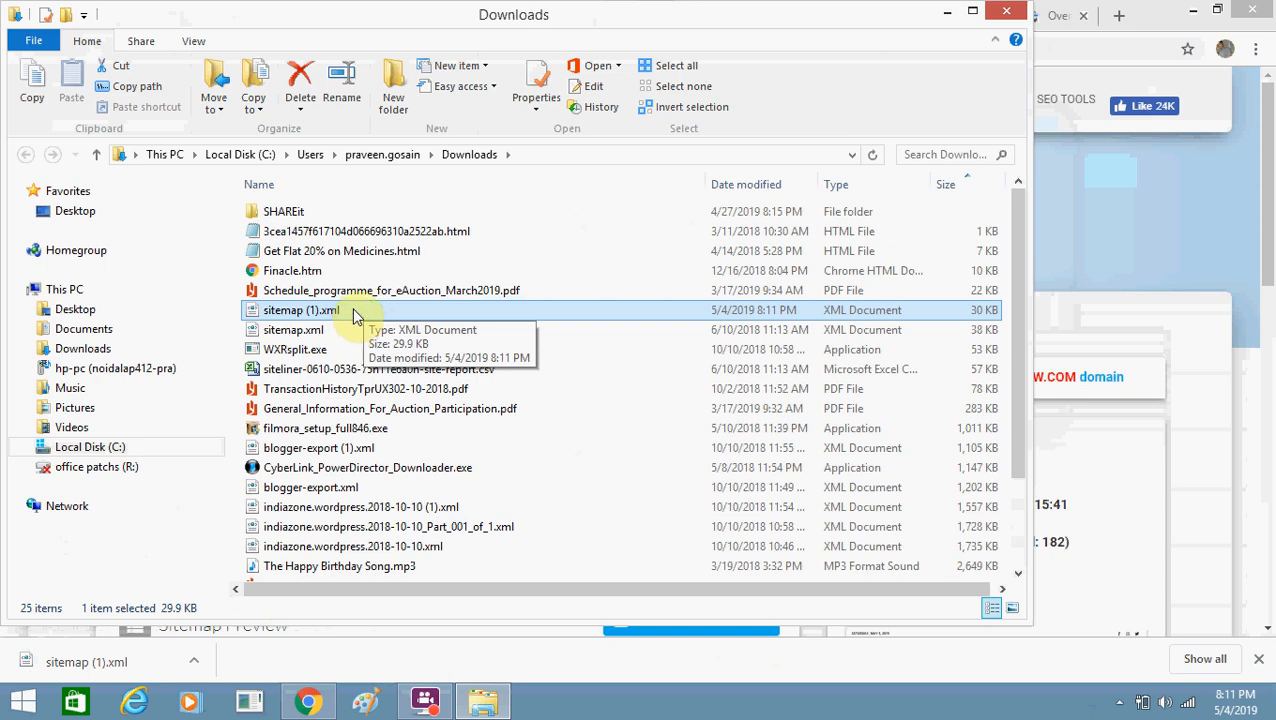
left_click(1105, 197)
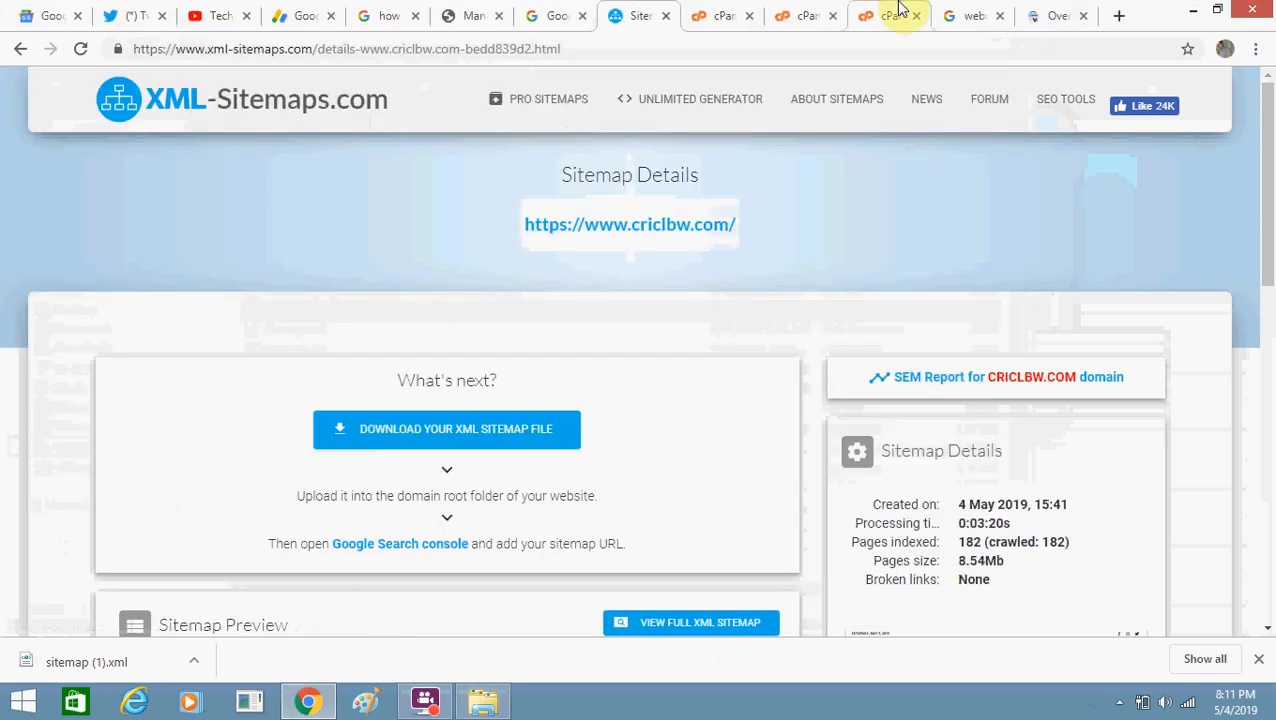
- Switch to Google Search Console, open the site's Sitemaps page and enter sitemap.xml as the new sitemap URL
left_click(806, 12)
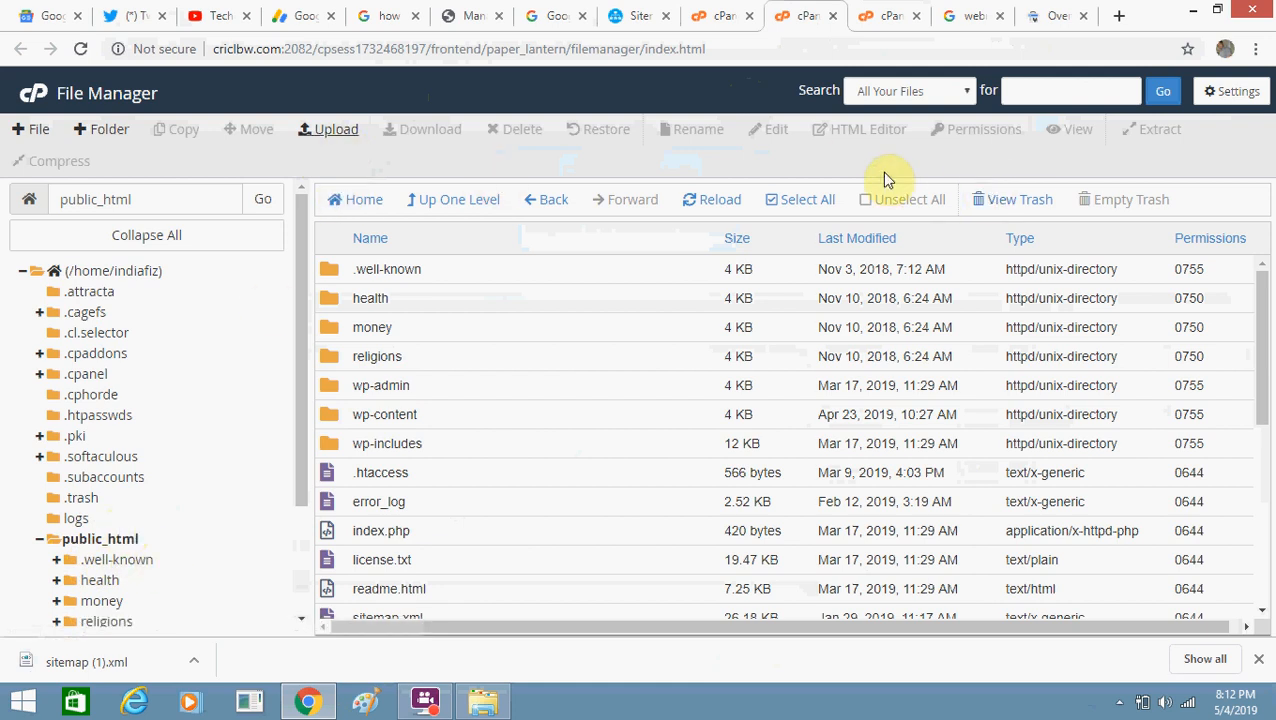
left_click(1047, 10)
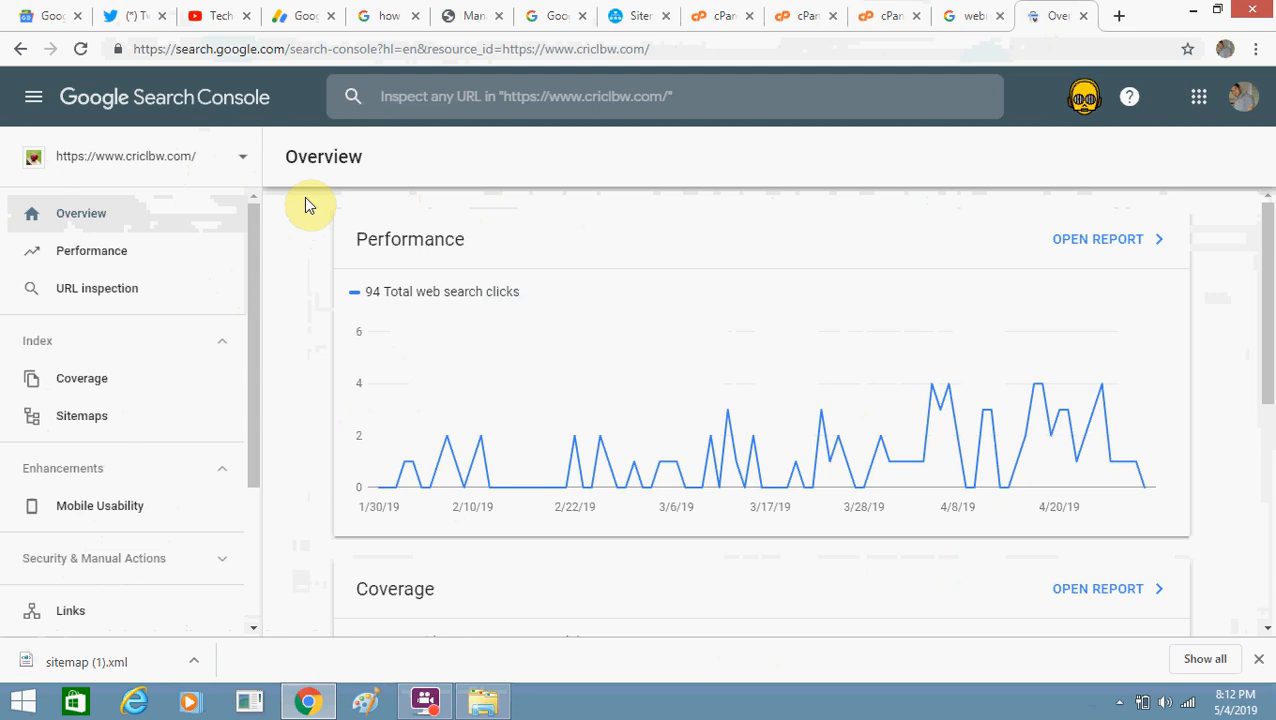
left_click(157, 424)
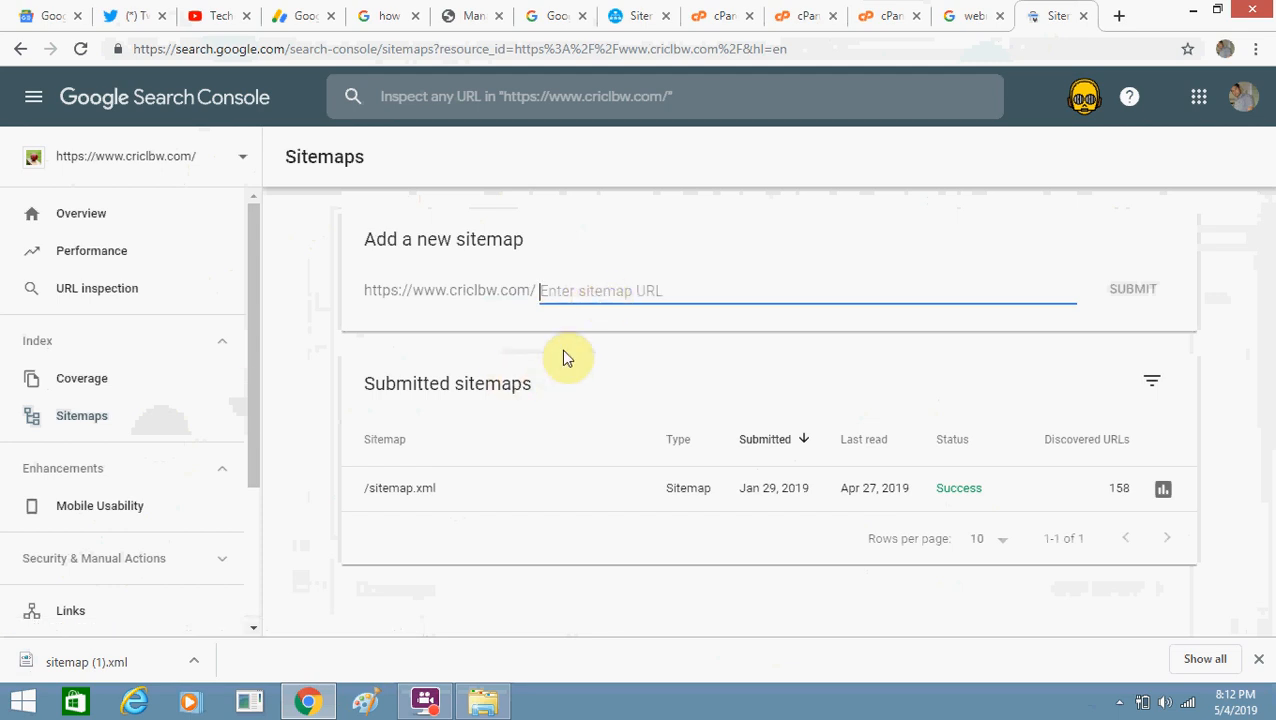
type("sitem")
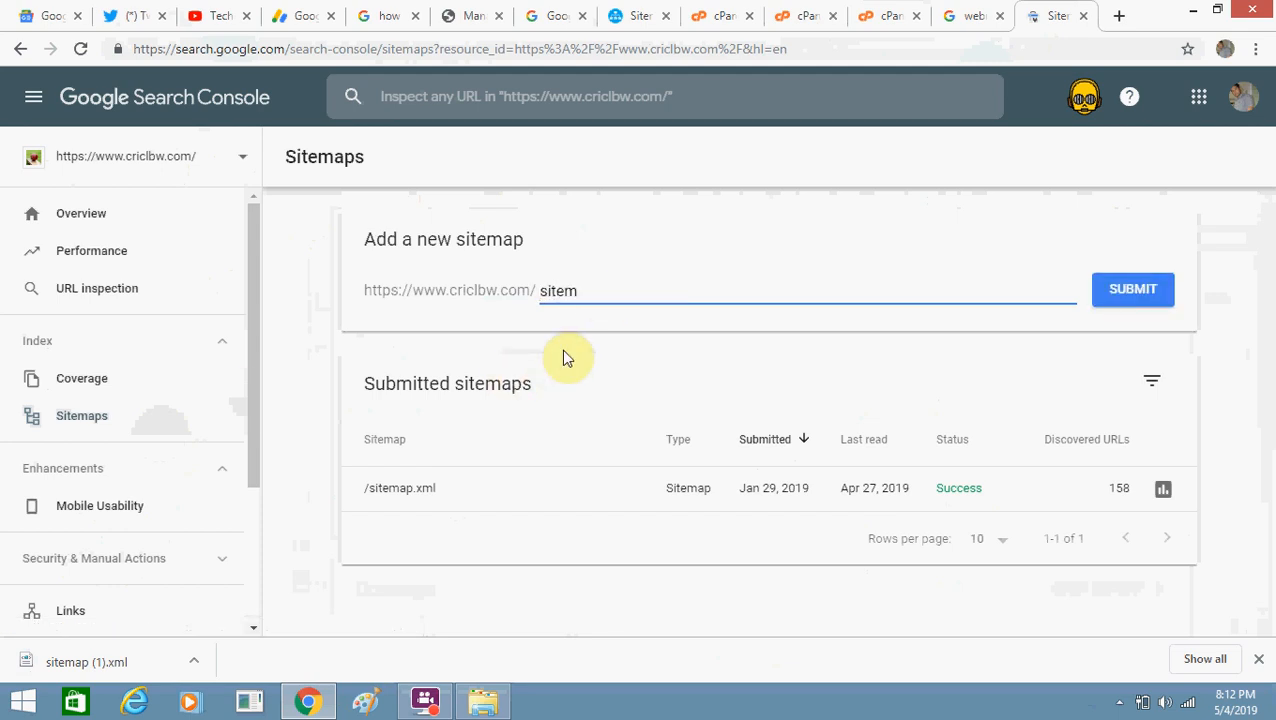
type("ap.xml")
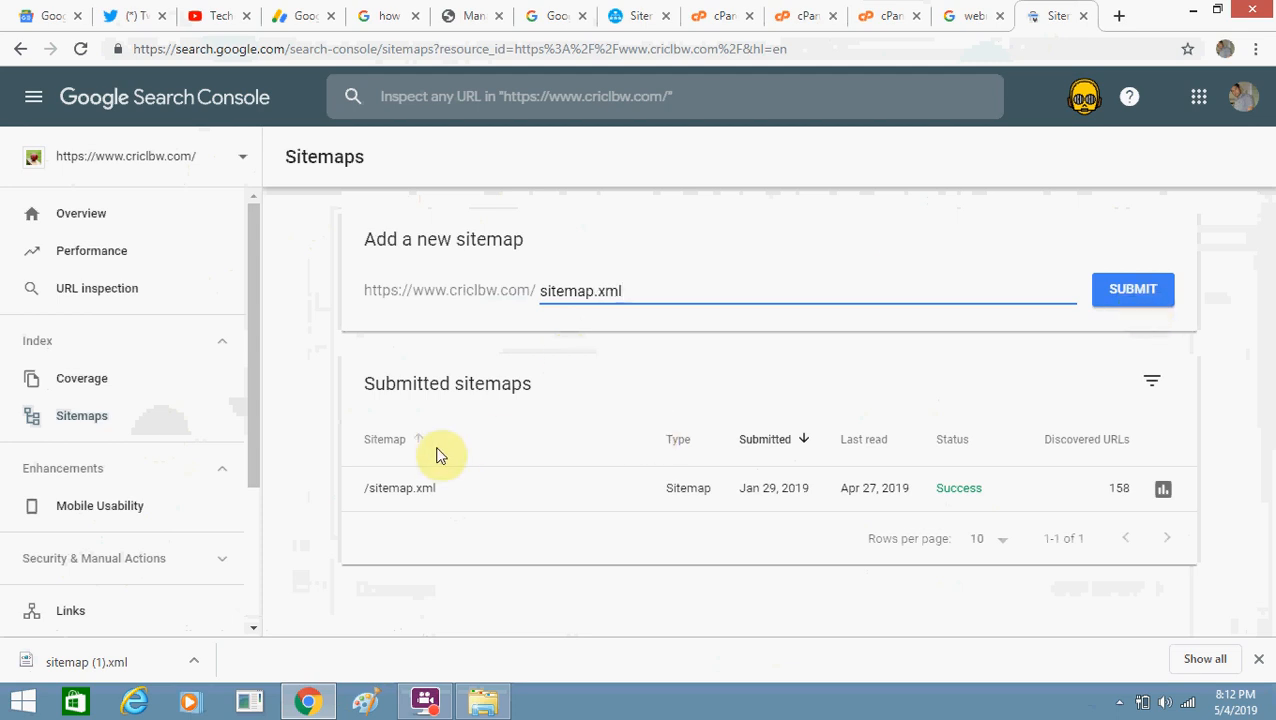
- View the processing details of the already submitted /sitemap.xml and return to the Sitemaps page
left_click_drag(355, 488, 441, 500)
left_click(464, 490)
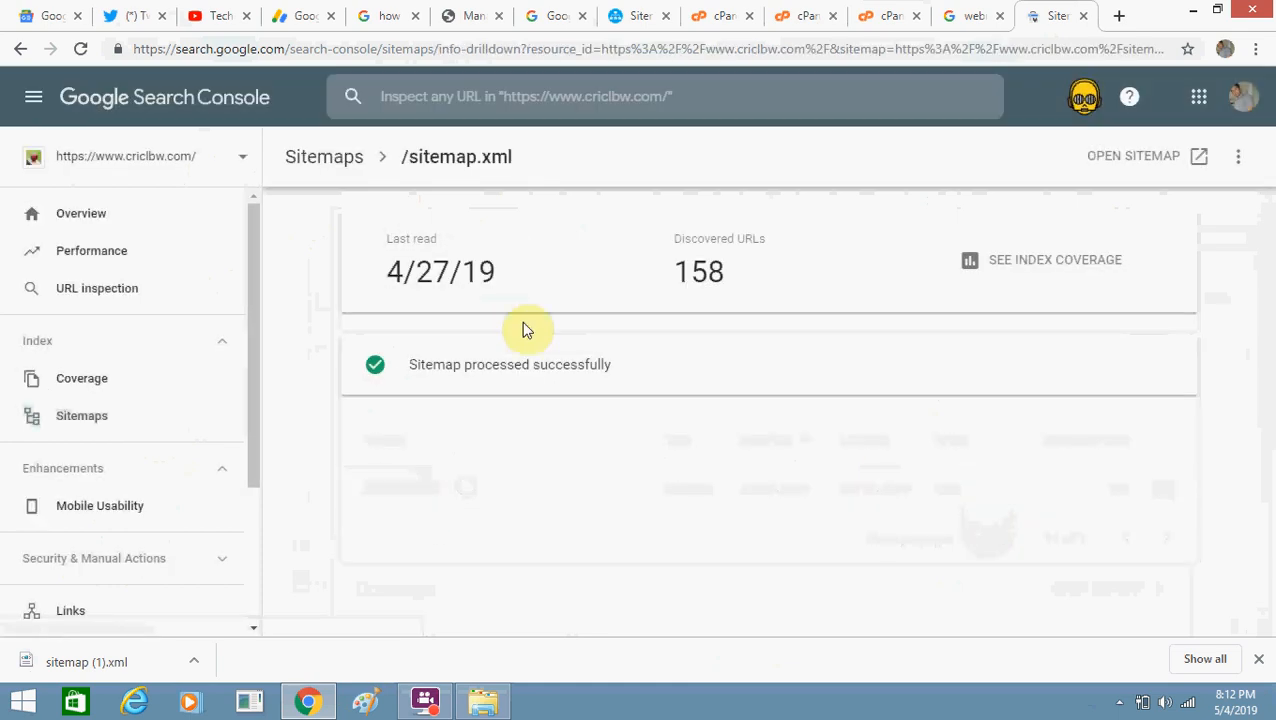
left_click(30, 56)
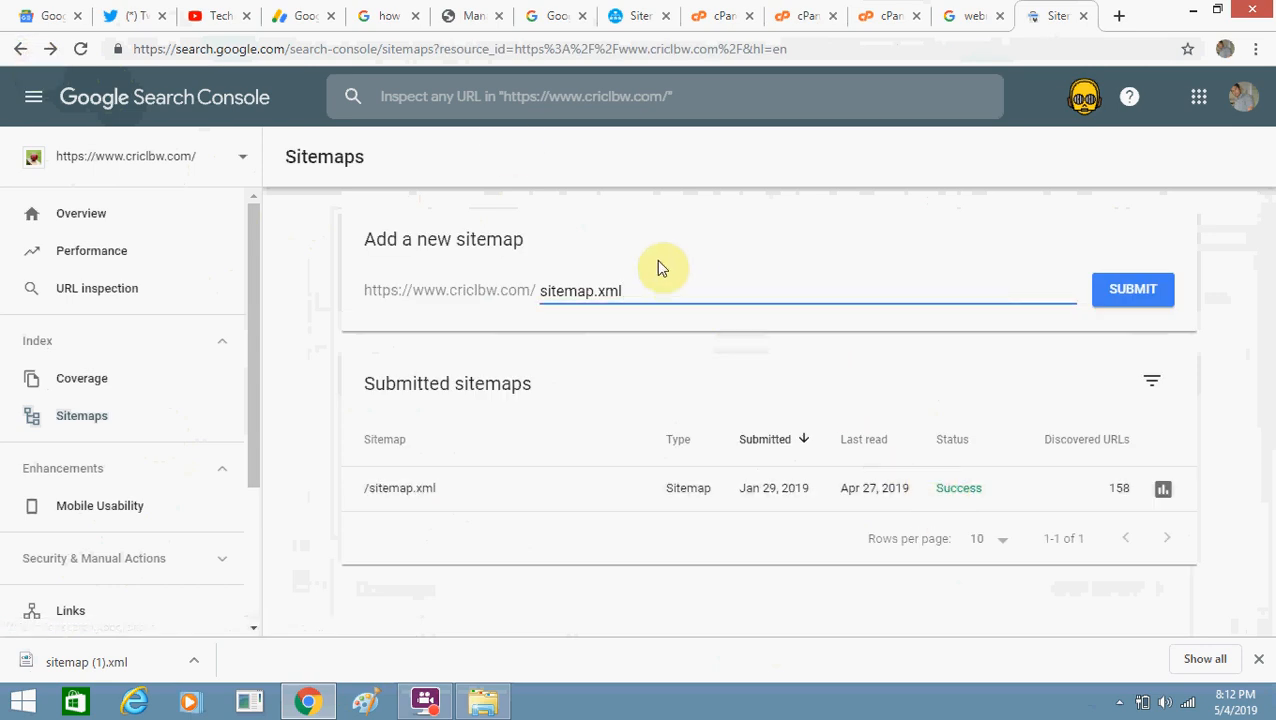
left_click(902, 14)
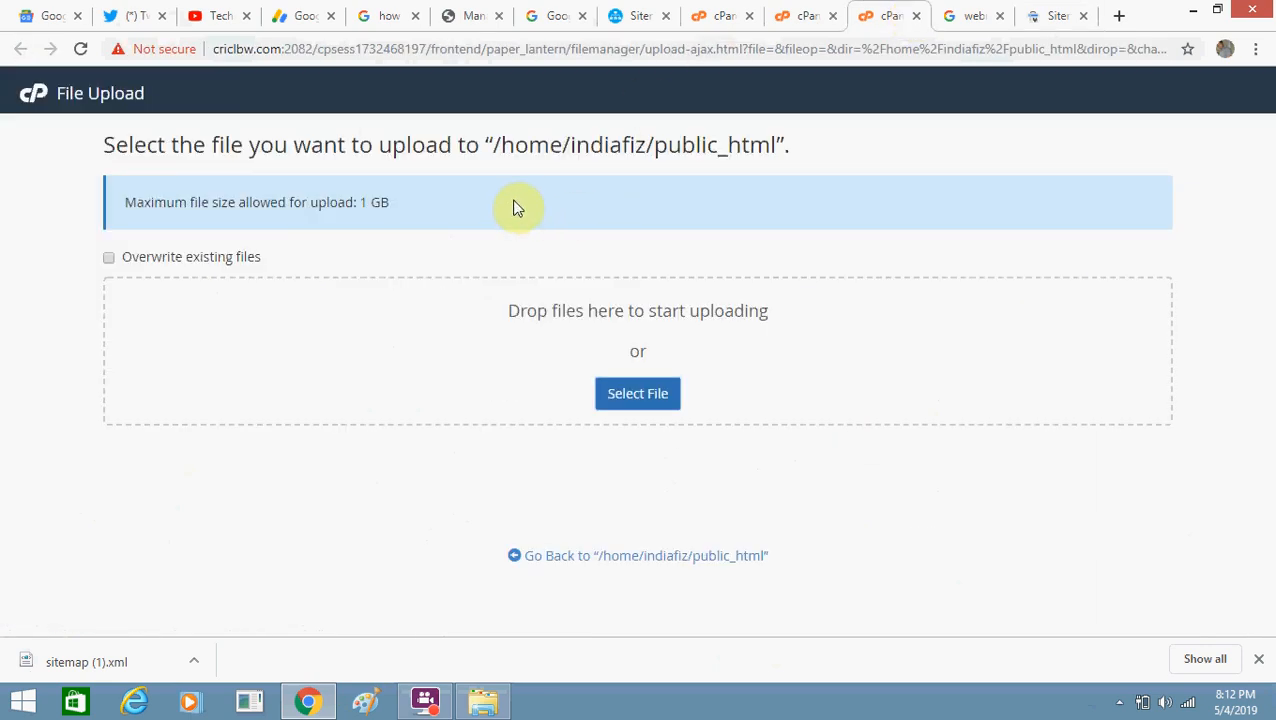
left_click(802, 10)
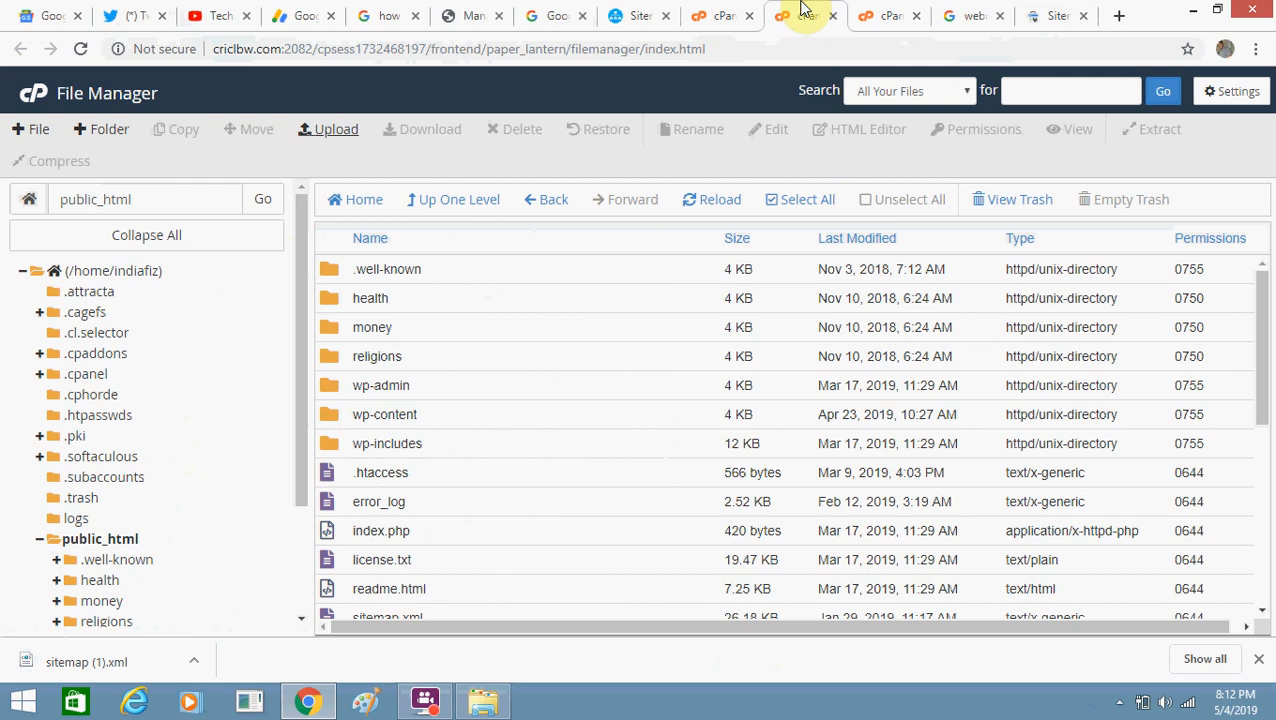
left_click(628, 10)
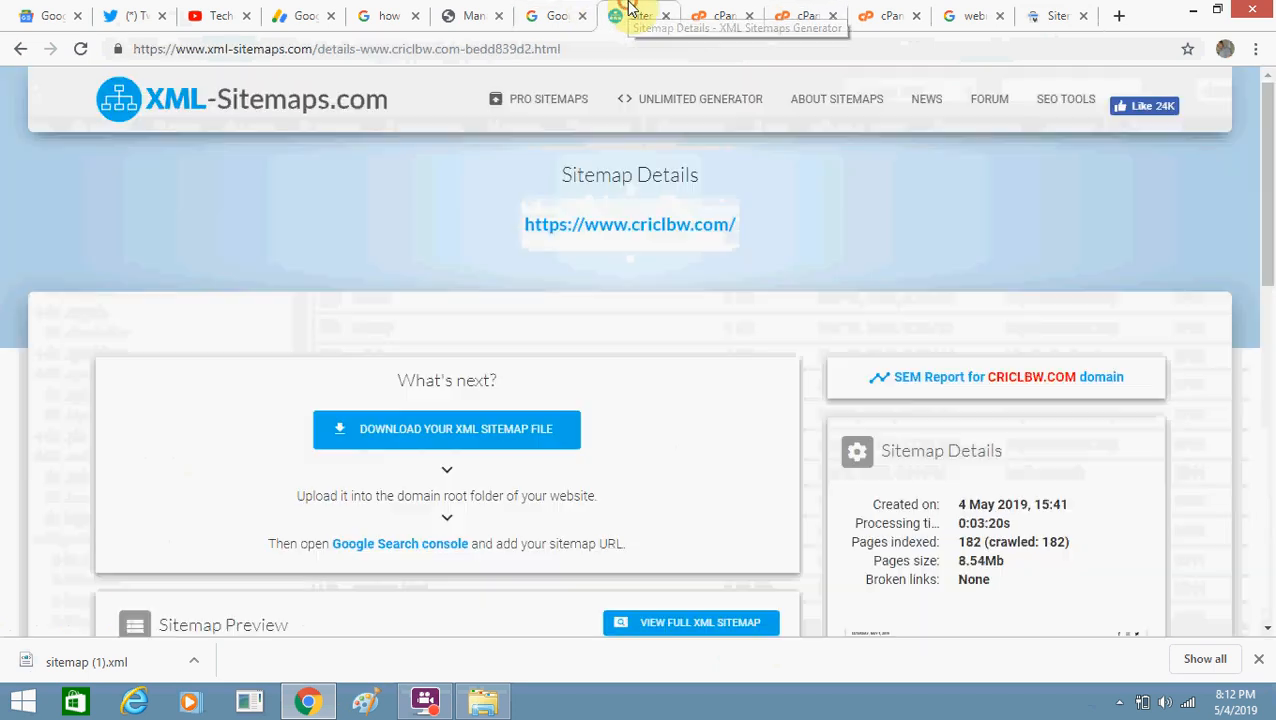
left_click(806, 14)
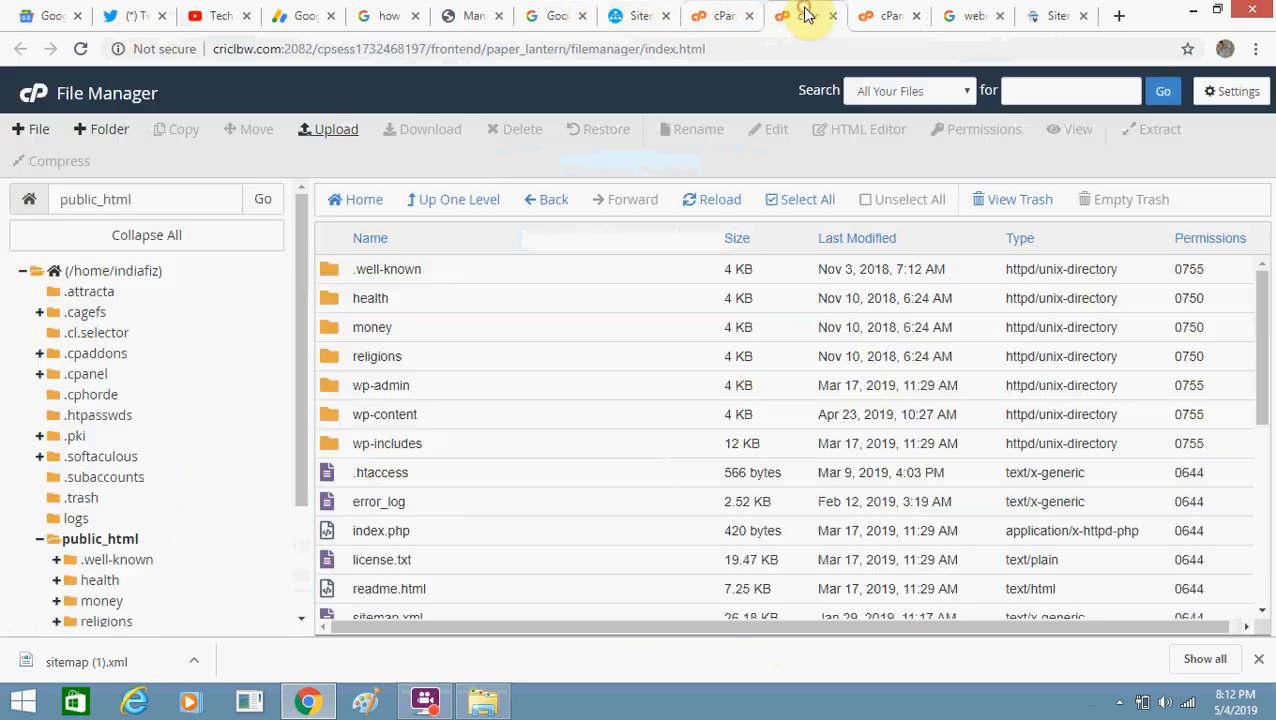
left_click(1066, 13)
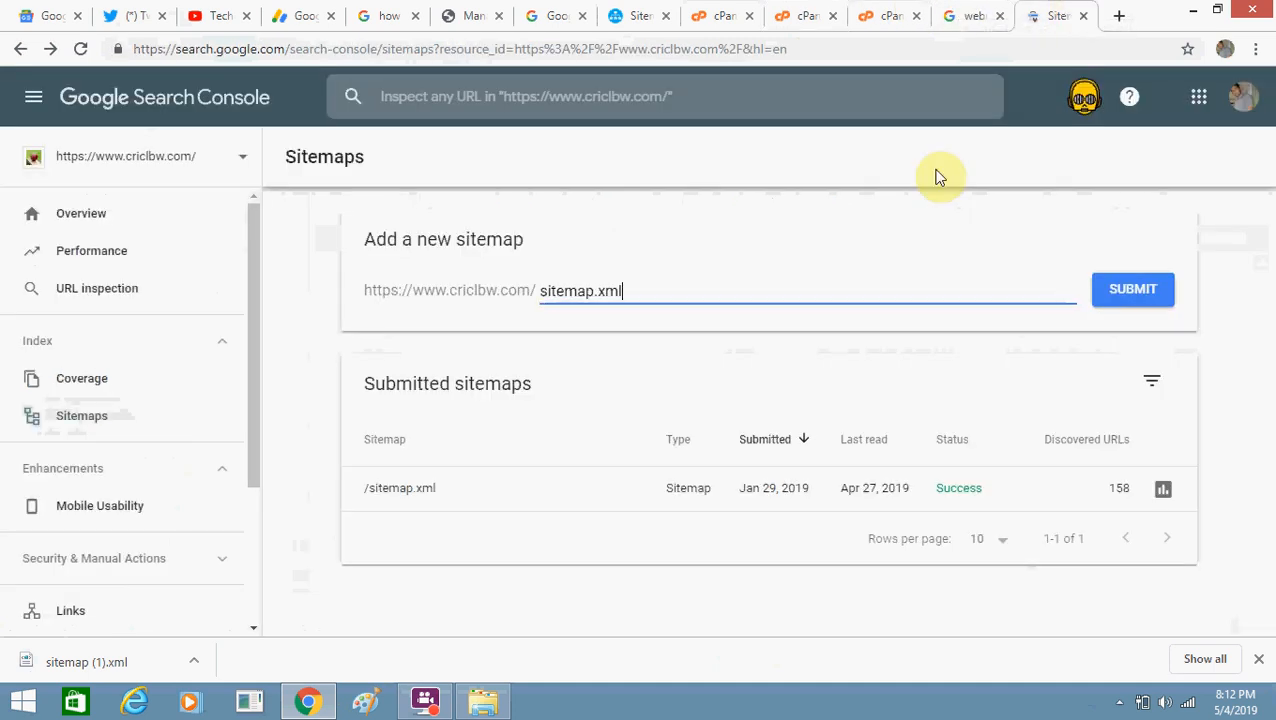